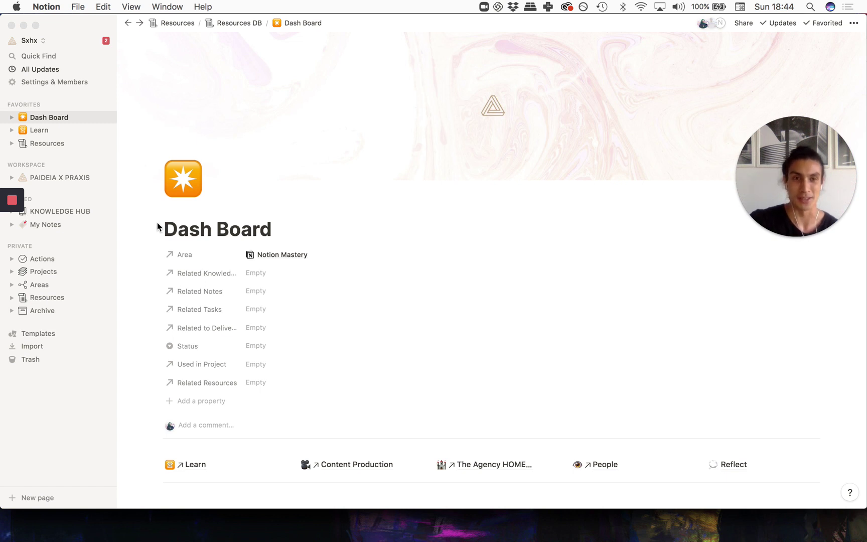
# Scroll through the calendar, switching it to week view and back to month view
pyautogui.scroll(-10, 157, 222)
pyautogui.scroll(-9, 157, 223)
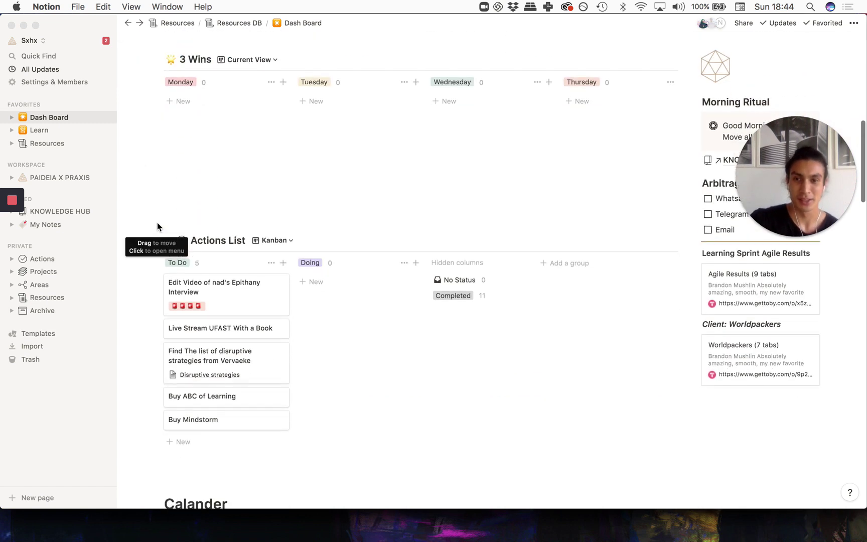
pyautogui.scroll(-3, 233, 274)
pyautogui.scroll(-10, 338, 248)
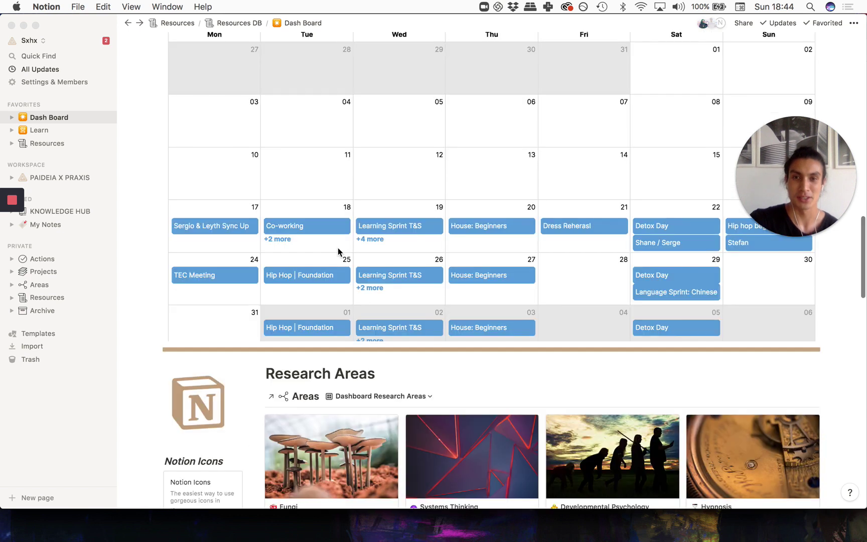
pyautogui.scroll(4, 149, 347)
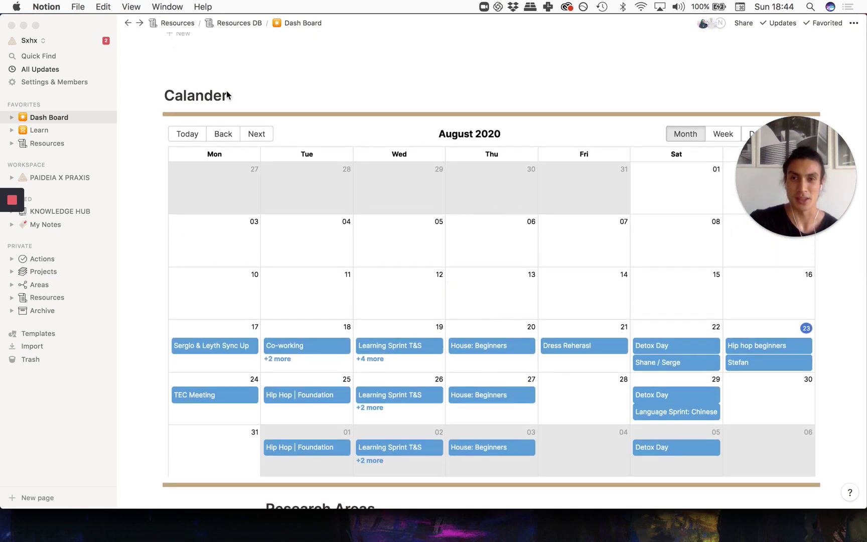
pyautogui.scroll(12, 227, 90)
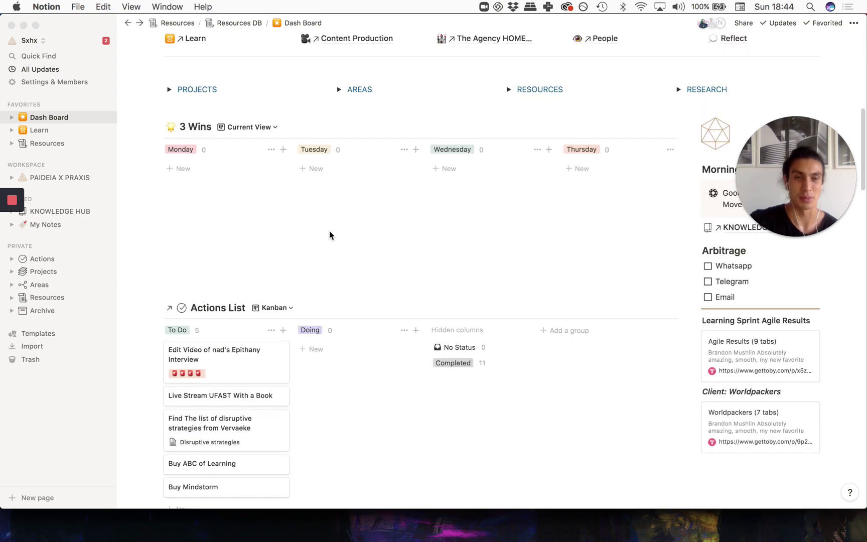
pyautogui.scroll(5, 329, 235)
pyautogui.scroll(-7, 329, 234)
pyautogui.scroll(-8, 329, 234)
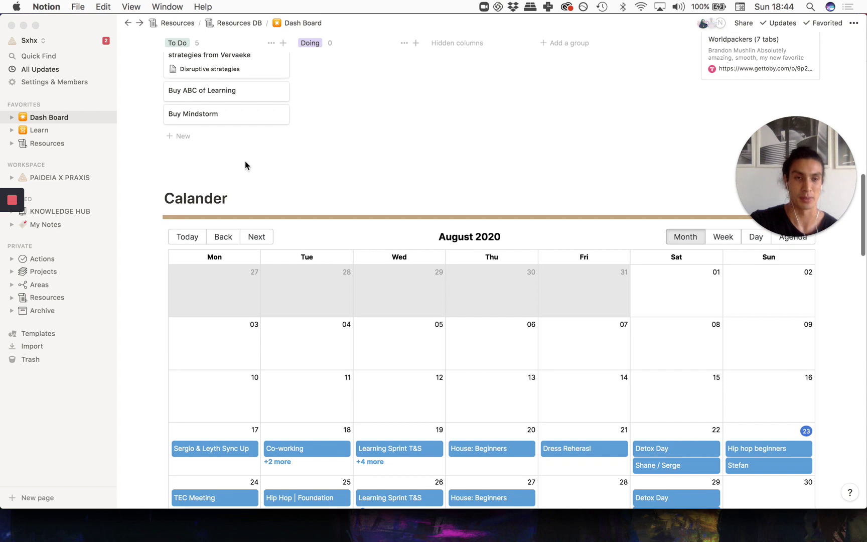
pyautogui.scroll(-1, 200, 169)
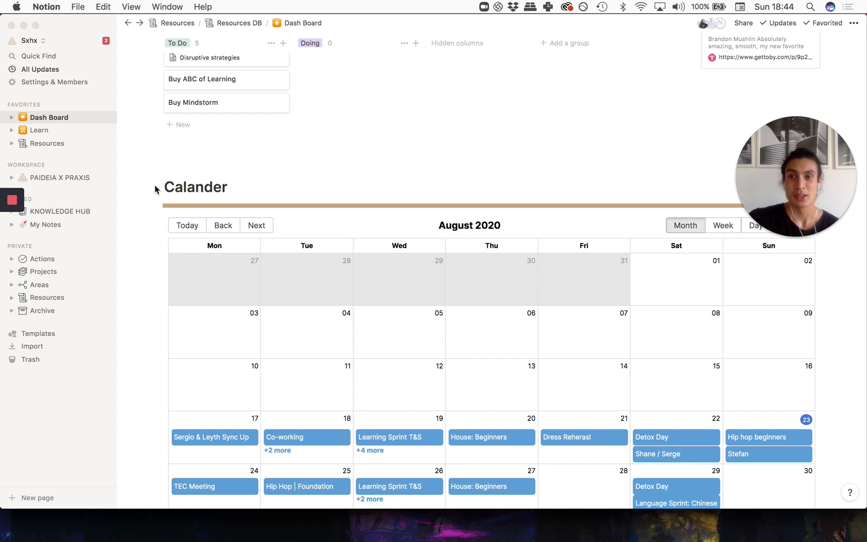
pyautogui.scroll(10, 230, 186)
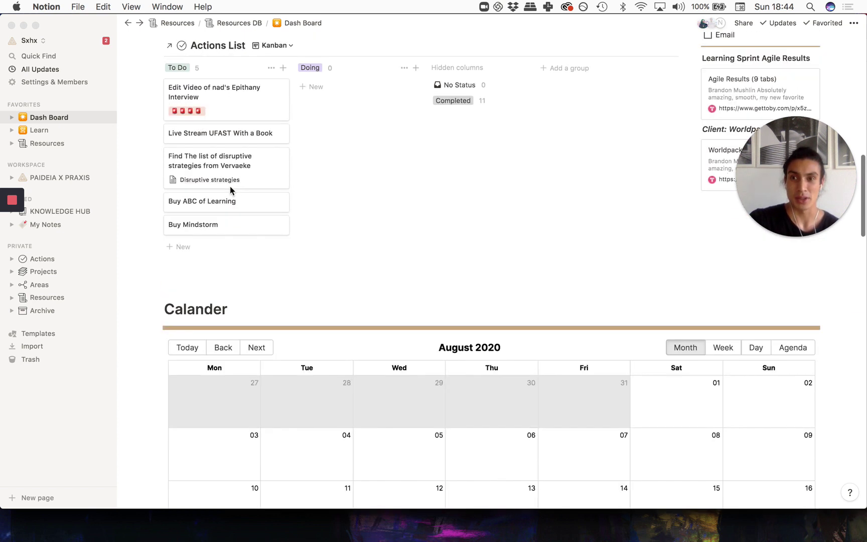
pyautogui.scroll(9, 230, 187)
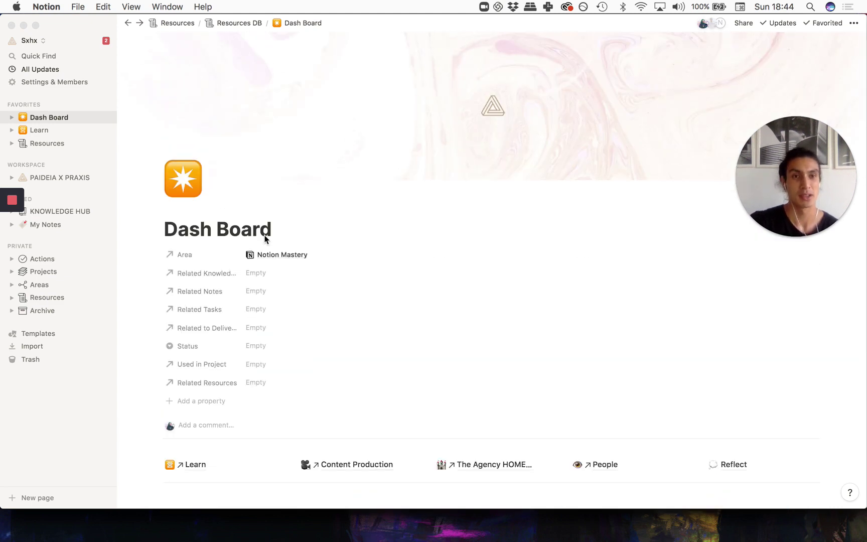
pyautogui.scroll(-11, 379, 327)
pyautogui.scroll(-4, 450, 312)
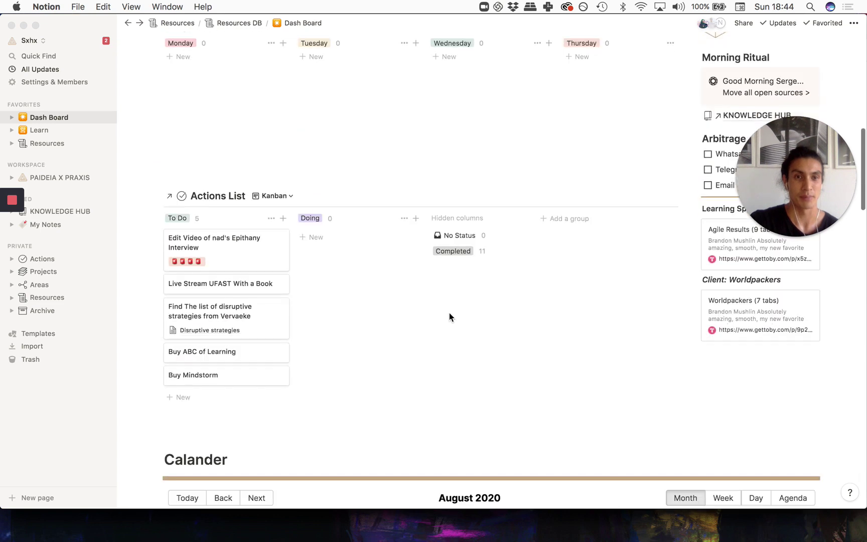
pyautogui.scroll(-8, 827, 410)
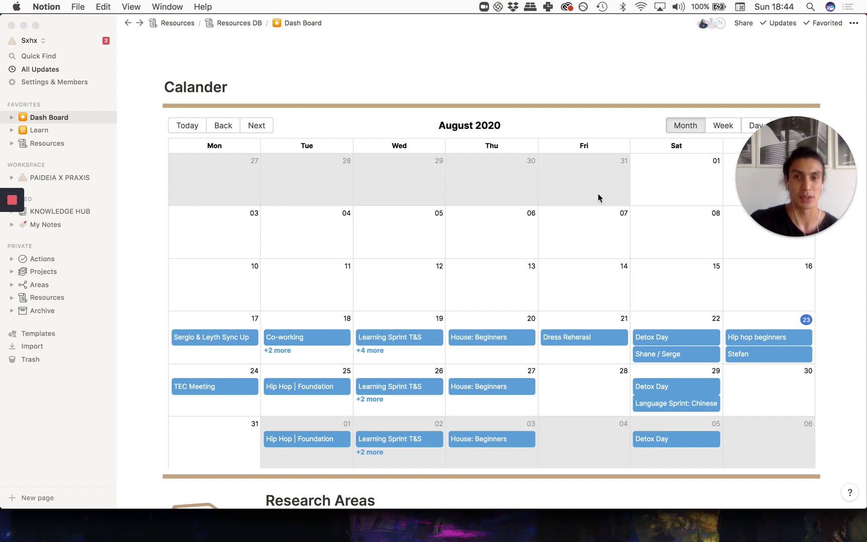
pyautogui.click(731, 127)
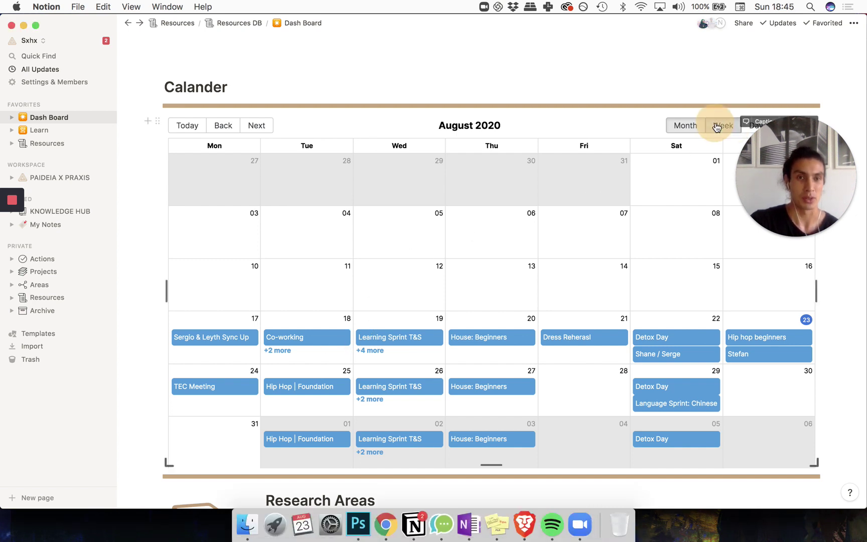
pyautogui.click(684, 140)
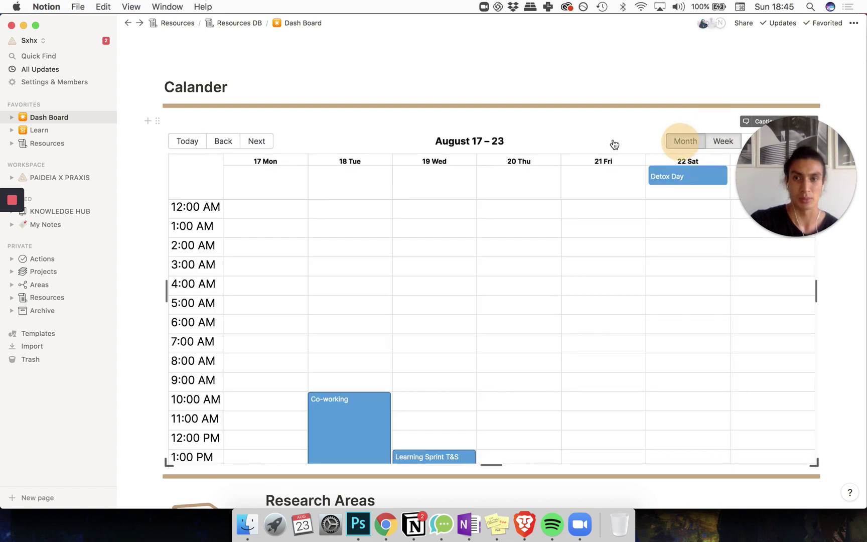
pyautogui.scroll(-1, 335, 274)
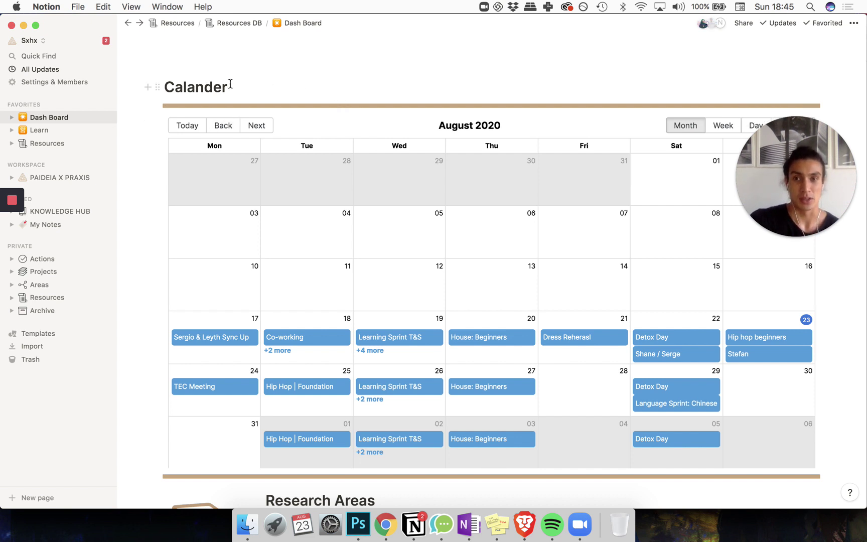
# On indify.co, preview the Weather, Life Progress Bar, Quotes and Google Calendar widgets
pyautogui.click(385, 525)
pyautogui.scroll(-1, 195, 160)
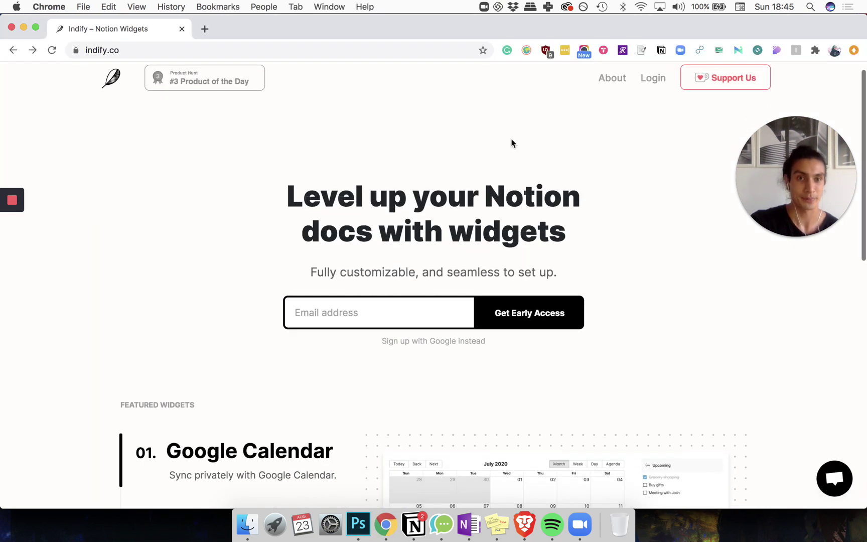
pyautogui.scroll(-5, 552, 138)
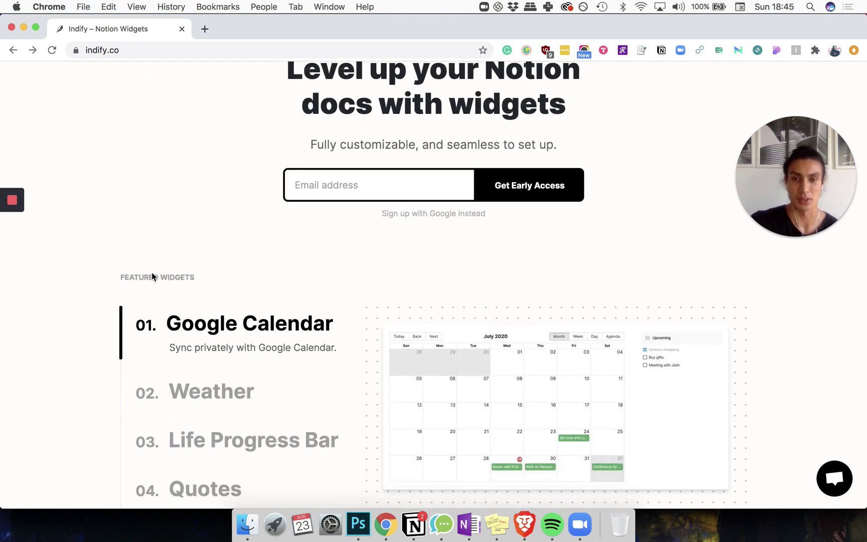
pyautogui.scroll(-3, 128, 293)
pyautogui.click(219, 310)
pyautogui.click(192, 326)
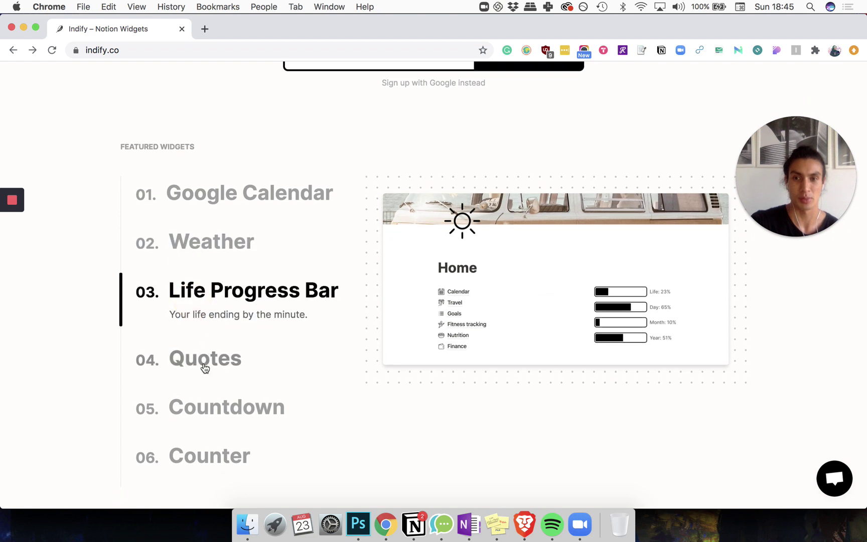
pyautogui.click(223, 341)
pyautogui.click(246, 171)
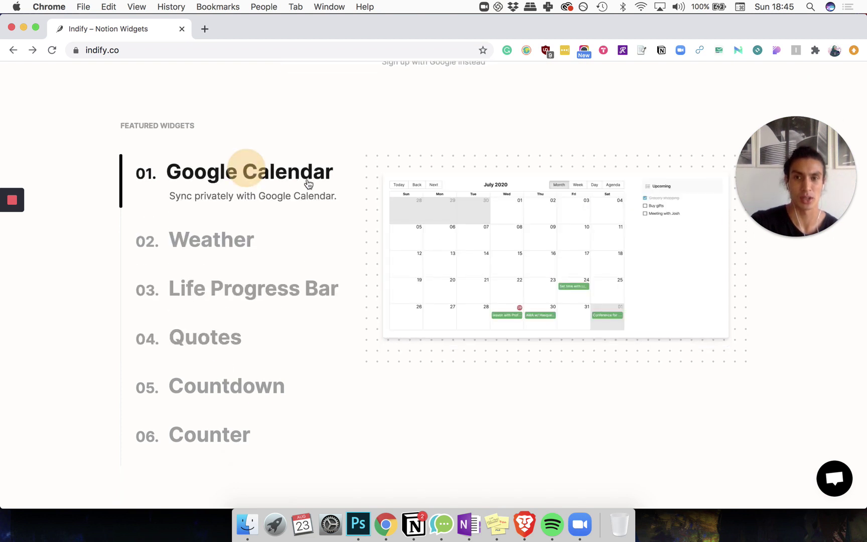
# Scroll back to the top of indify.co and bring up the Login prompt
pyautogui.scroll(2, 311, 186)
pyautogui.scroll(2, 310, 185)
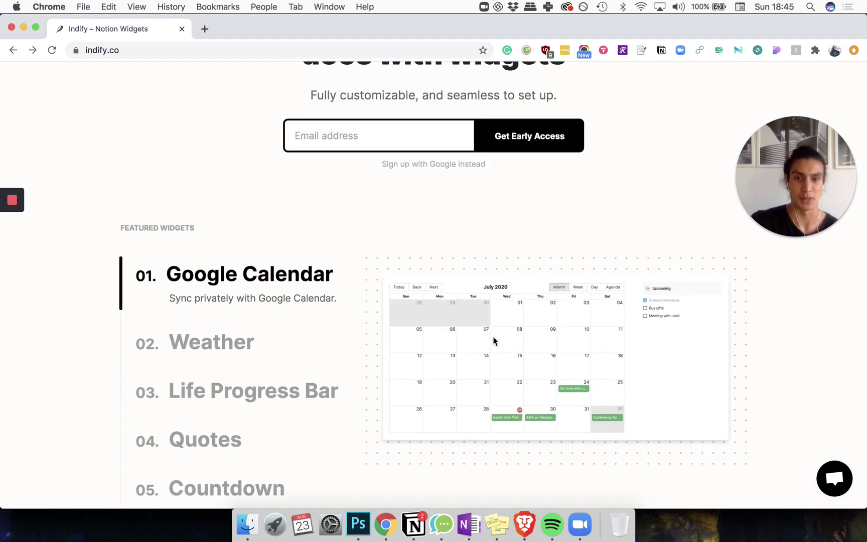
pyautogui.scroll(8, 494, 341)
pyautogui.click(659, 98)
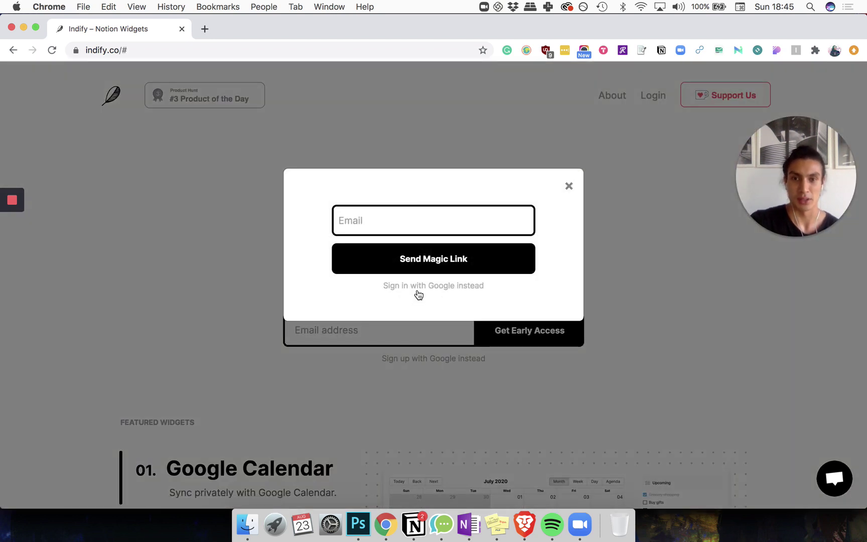
# Choose Sign in with Google and pick your Google account in the popup to log in to Indify
pyautogui.click(418, 290)
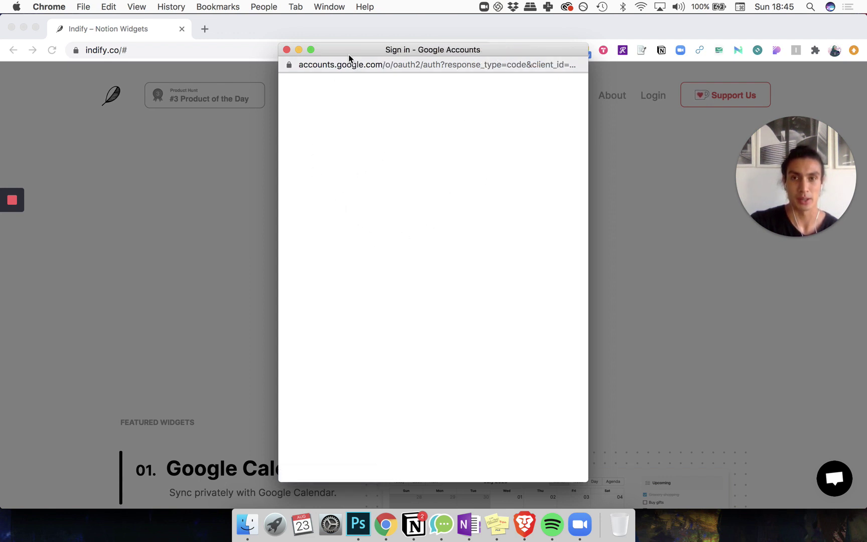
pyautogui.moveTo(351, 50); pyautogui.dragTo(291, 33)
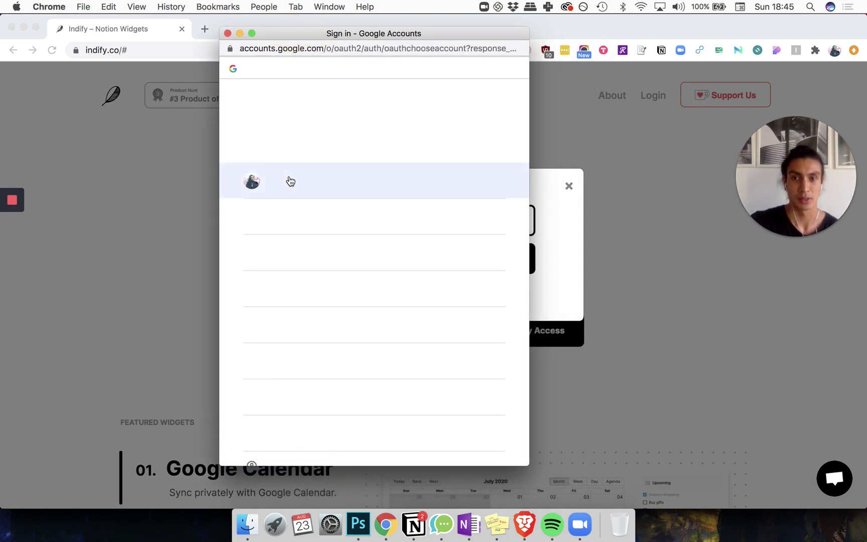
pyautogui.click(319, 184)
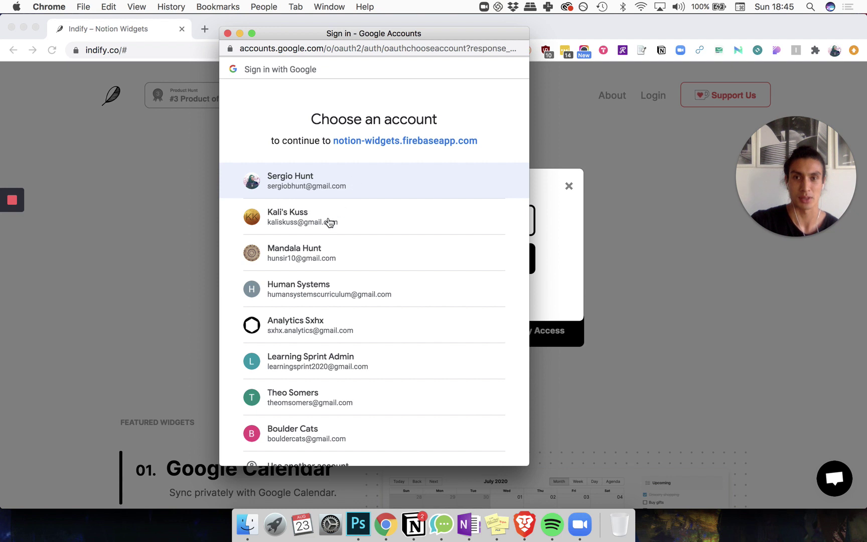
pyautogui.click(329, 179)
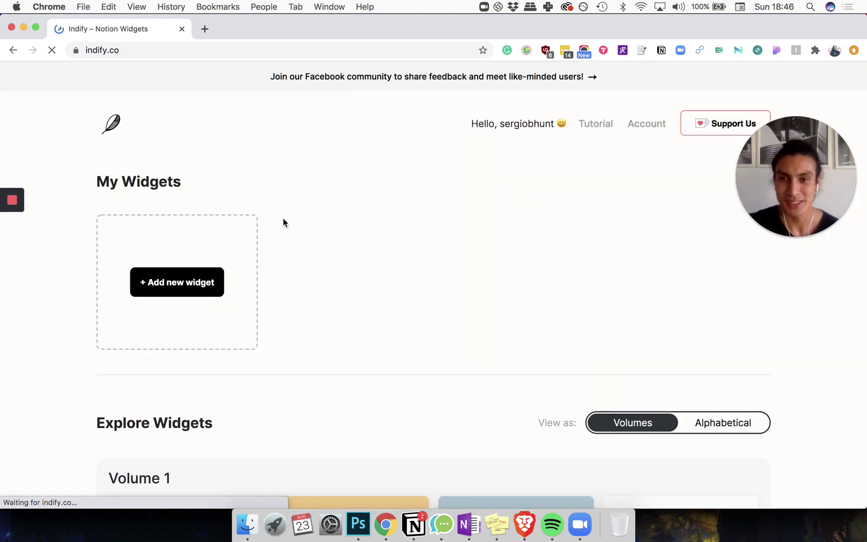
# Add a new widget and choose the Google Calendar card from Explore Widgets > Volume 1
pyautogui.scroll(-5, 284, 315)
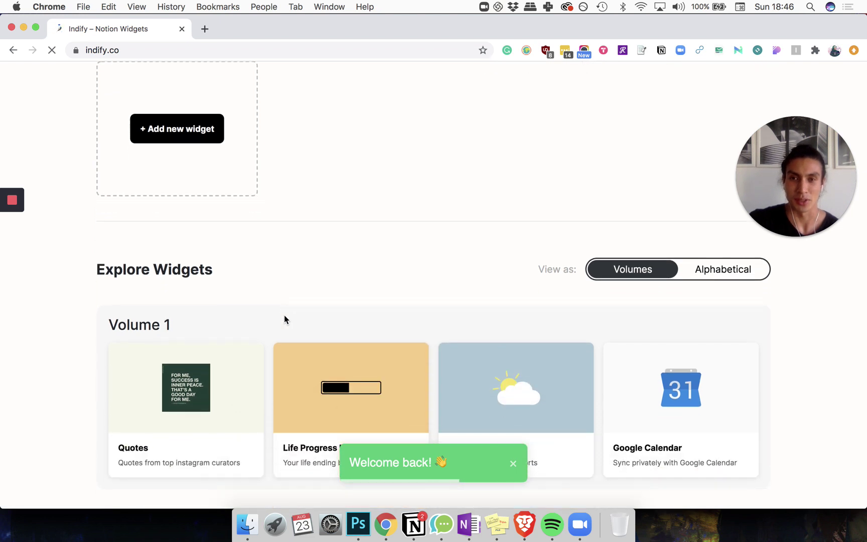
pyautogui.scroll(-1, 190, 280)
pyautogui.click(193, 287)
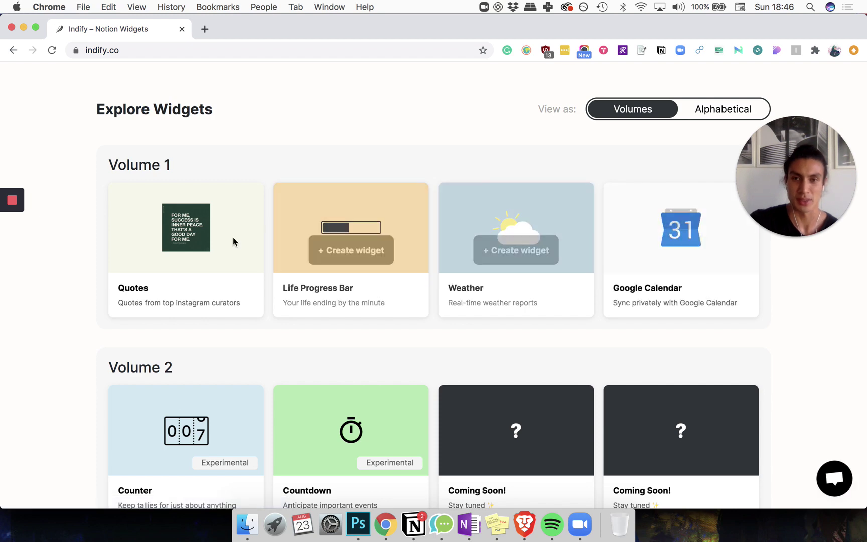
pyautogui.scroll(-5, 173, 250)
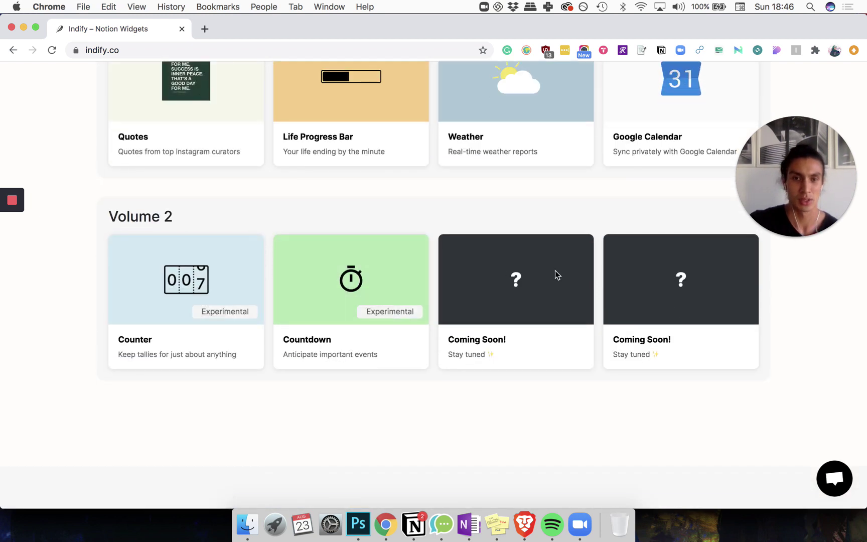
pyautogui.scroll(5, 379, 255)
pyautogui.click(666, 314)
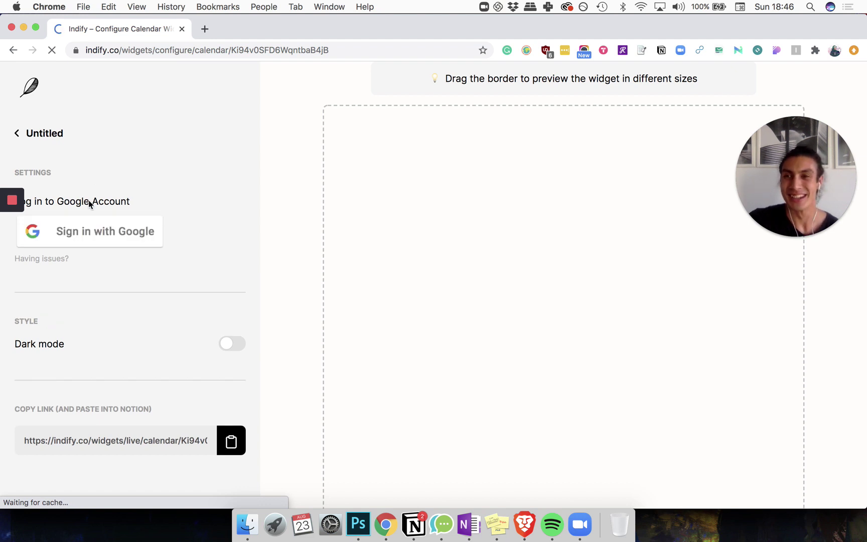
# Select the Untitled widget title and begin typing the new name 'My New'
pyautogui.click(53, 131)
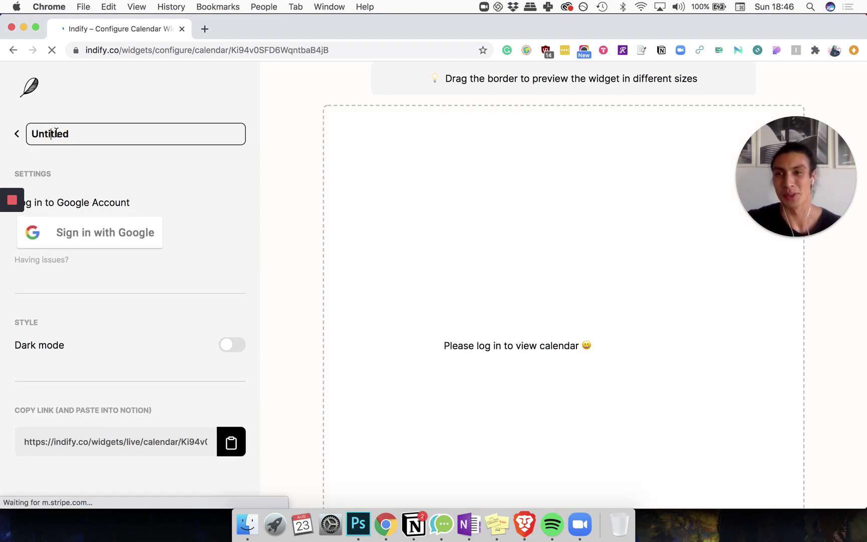
pyautogui.press('super+a')
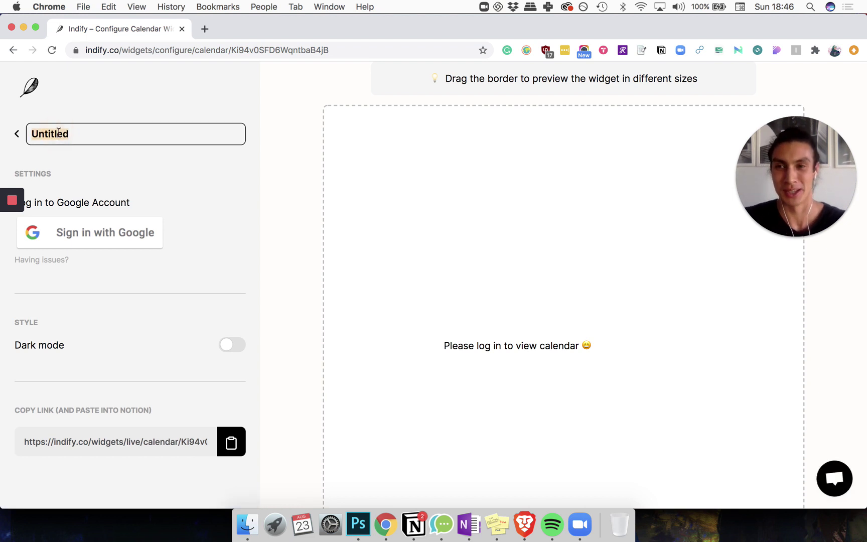
pyautogui.write('My New Cal')
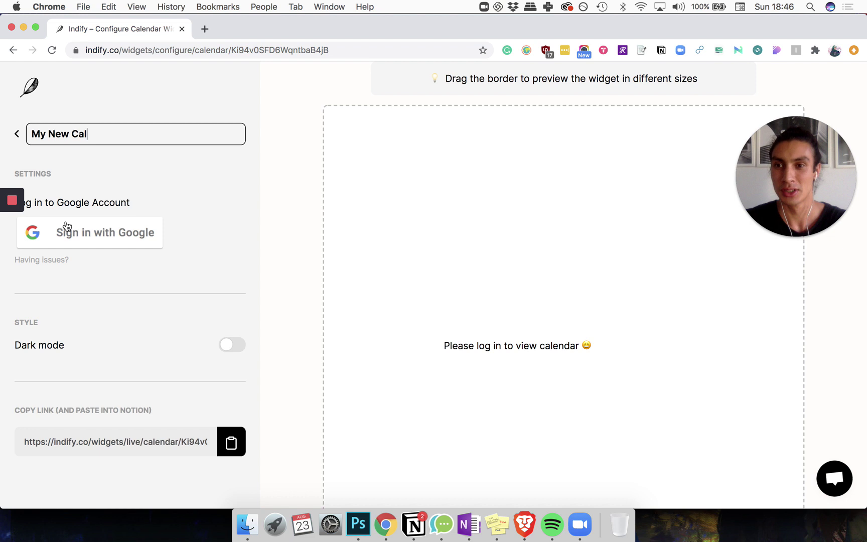
# Sign the widget in with your Google account, allow calendar access, and close the sign-in window
pyautogui.click(66, 228)
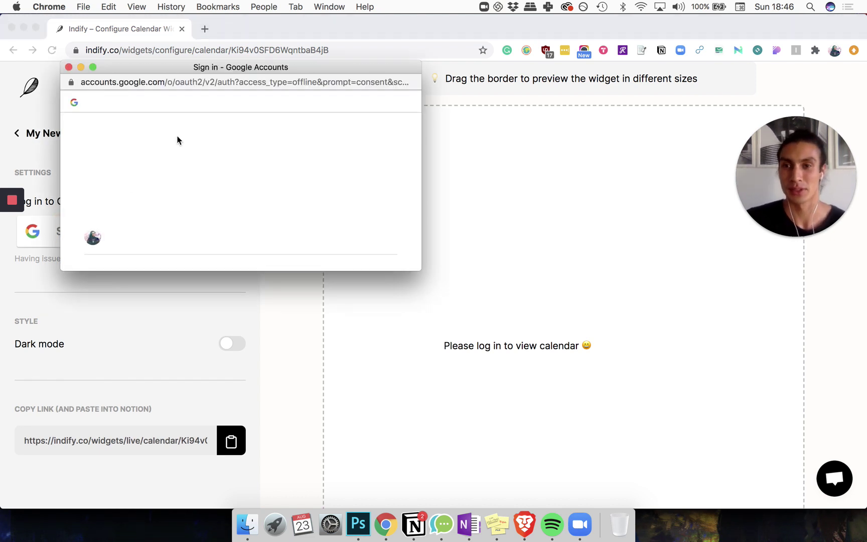
pyautogui.click(105, 238)
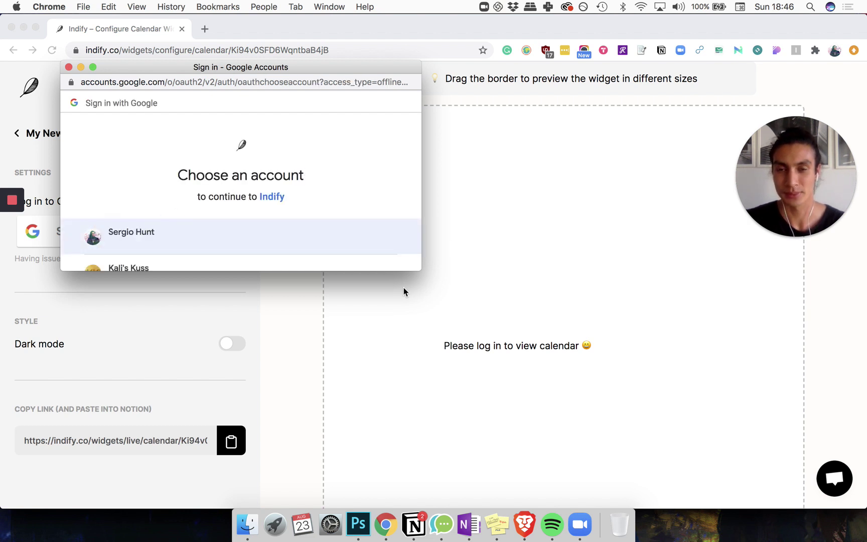
pyautogui.click(151, 236)
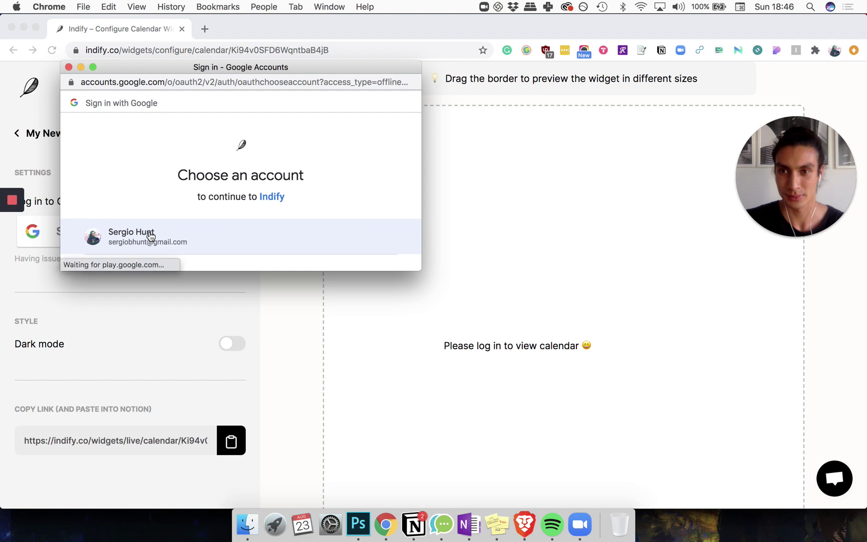
pyautogui.click(176, 236)
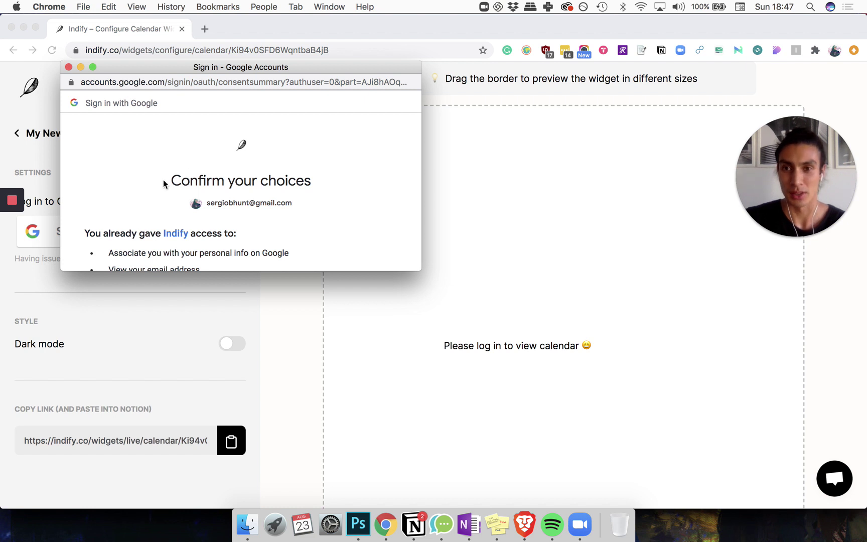
pyautogui.scroll(-10, 163, 181)
pyautogui.click(357, 189)
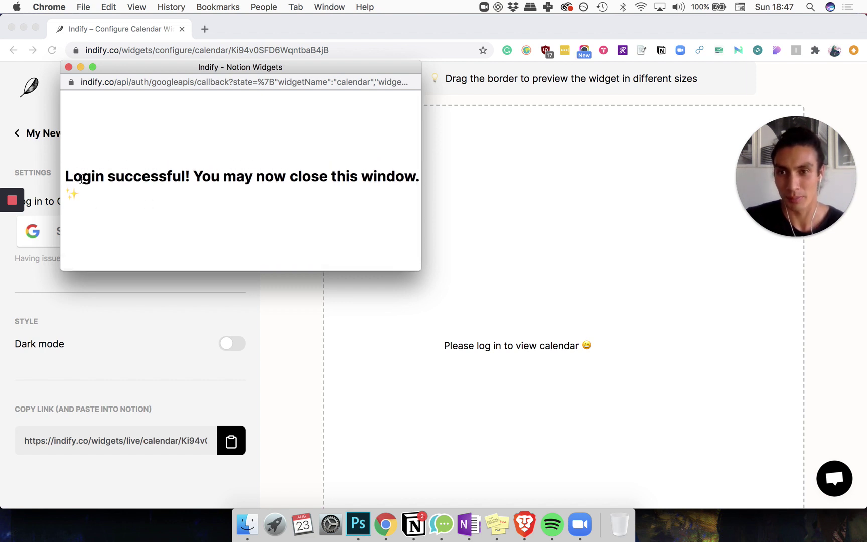
pyautogui.click(68, 66)
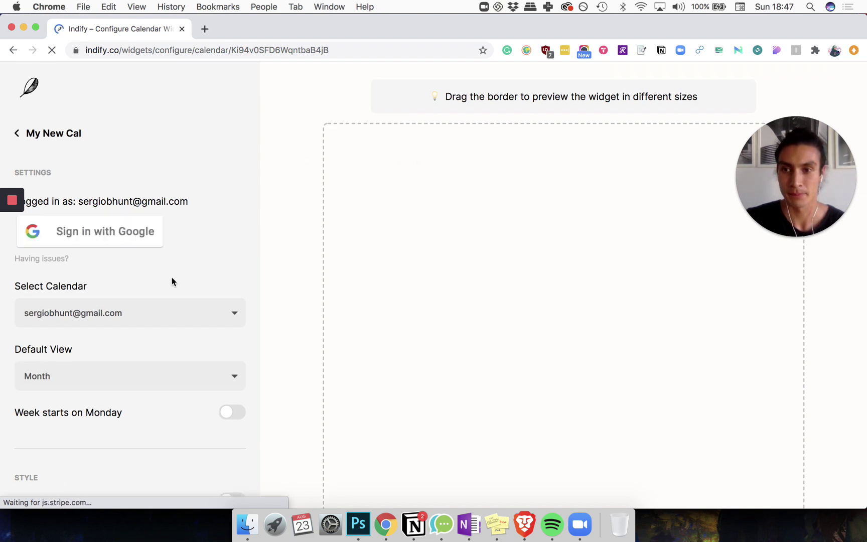
# Try Jungle Calendar in Select Calendar, then set it back to the account's own calendar
pyautogui.scroll(-3, 172, 282)
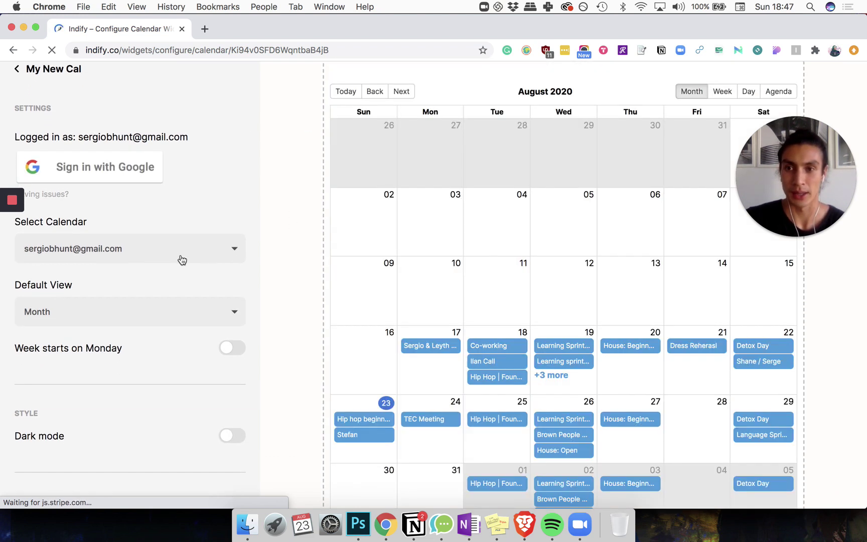
pyautogui.click(233, 250)
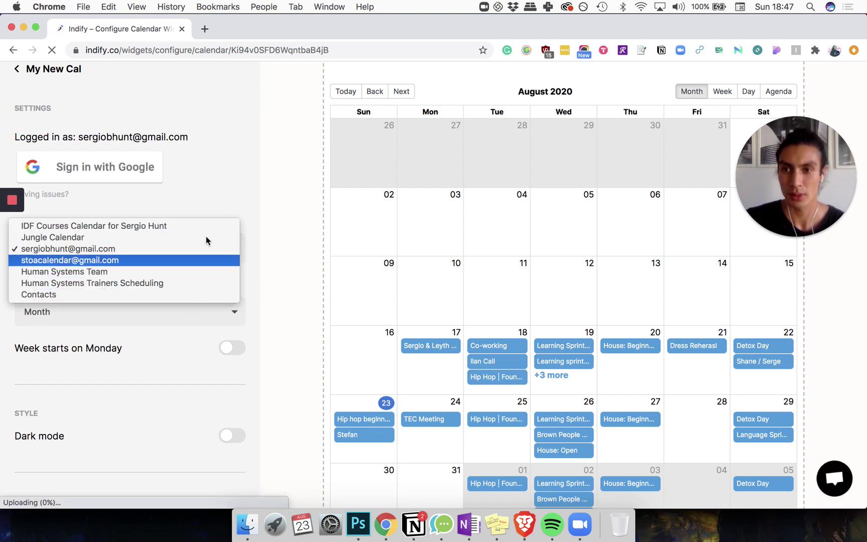
pyautogui.click(190, 235)
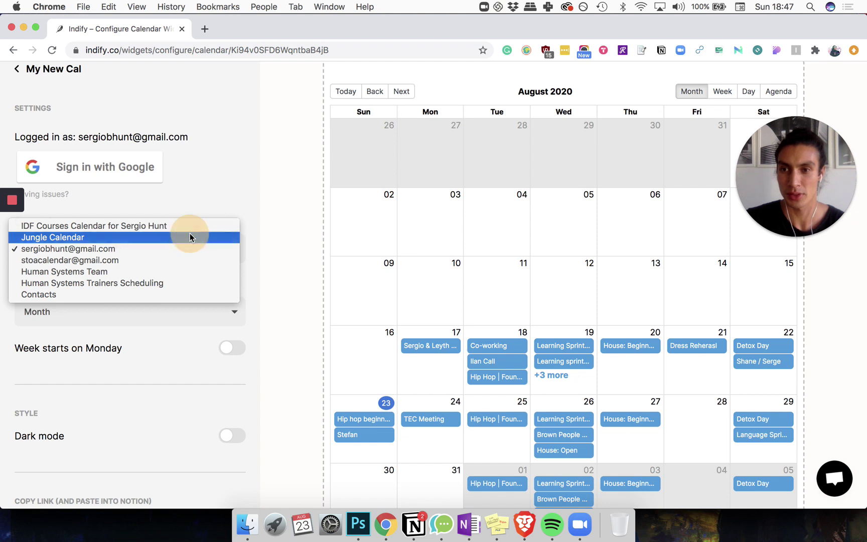
pyautogui.click(194, 246)
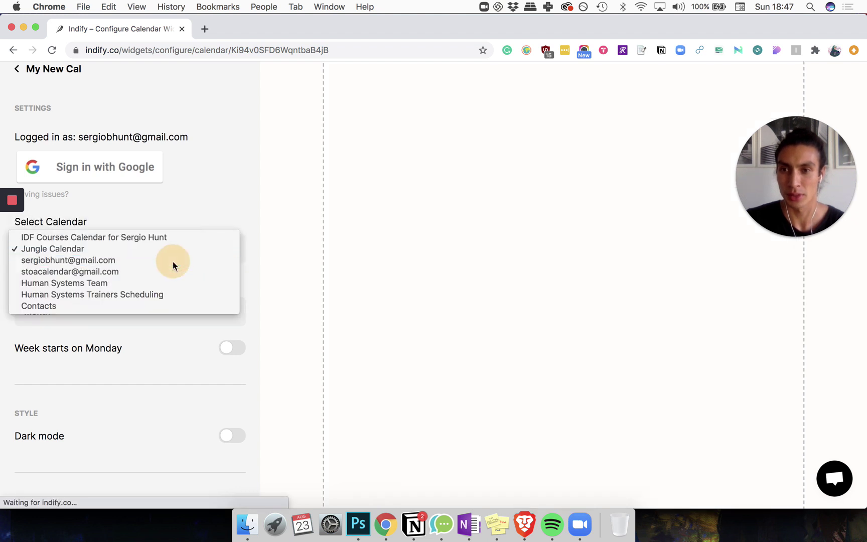
pyautogui.click(173, 262)
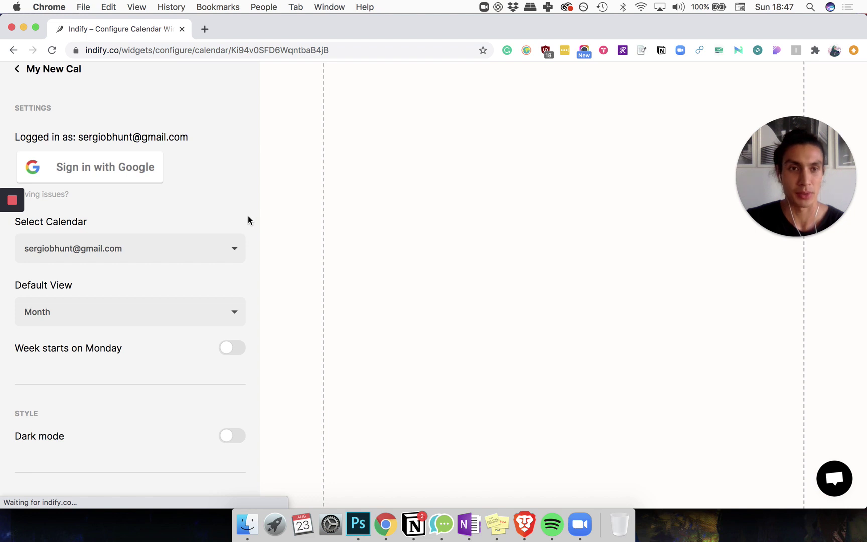
# Copy the widget's live link and switch over to Notion
pyautogui.scroll(-3, 248, 226)
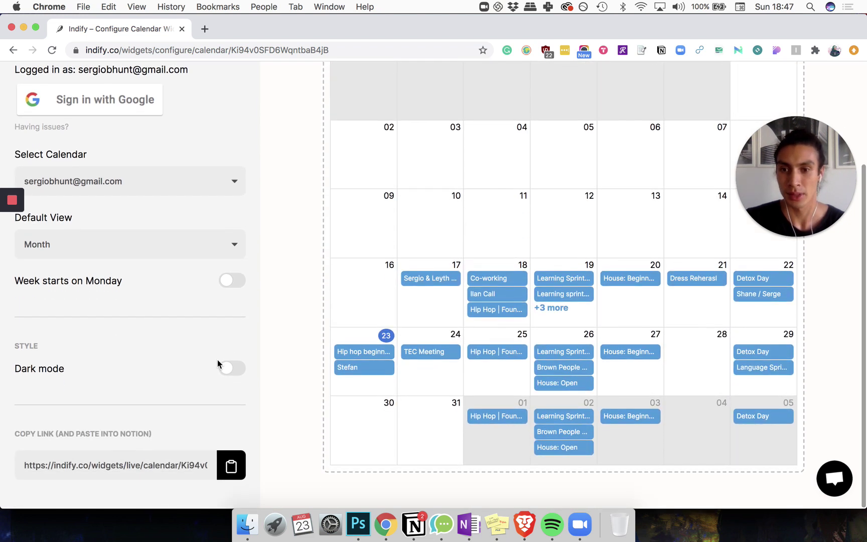
pyautogui.click(230, 467)
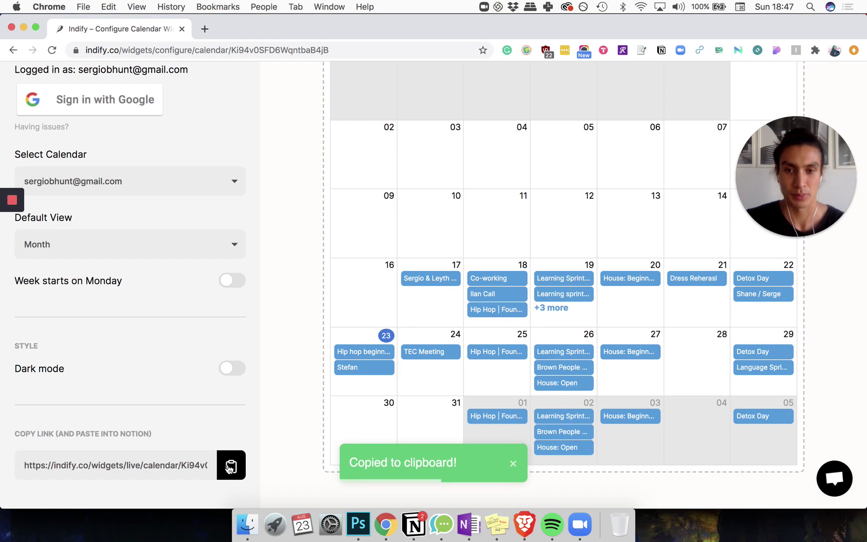
pyautogui.click(407, 520)
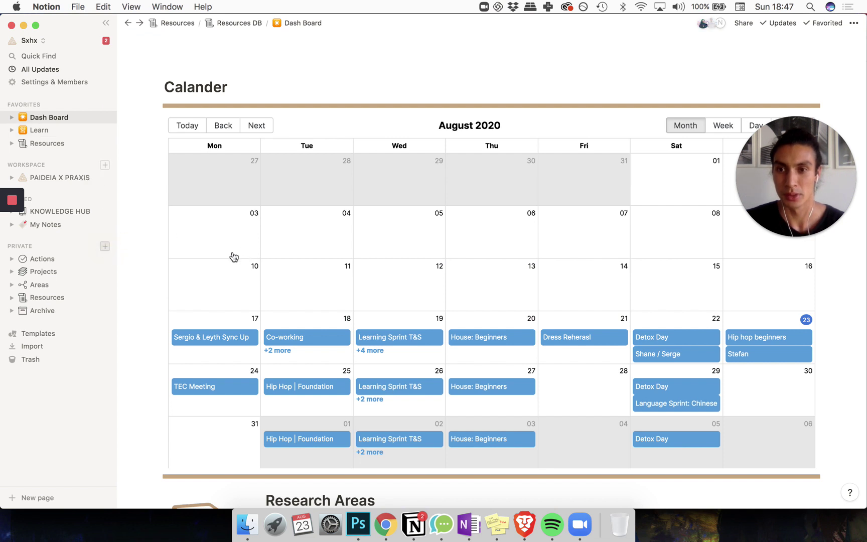
# Create an empty page titled 'S', paste the Indify link into its body and embed it
pyautogui.press('super+n')
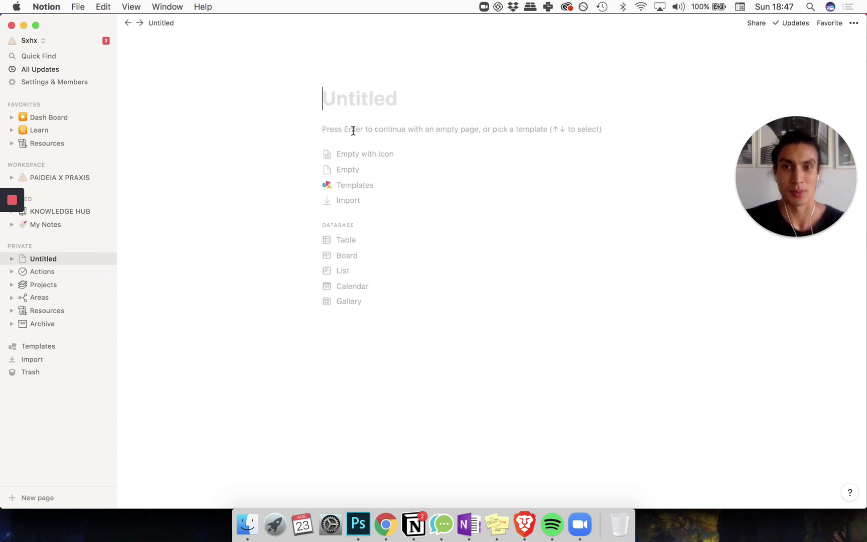
pyautogui.press('Return')
pyautogui.click(354, 98)
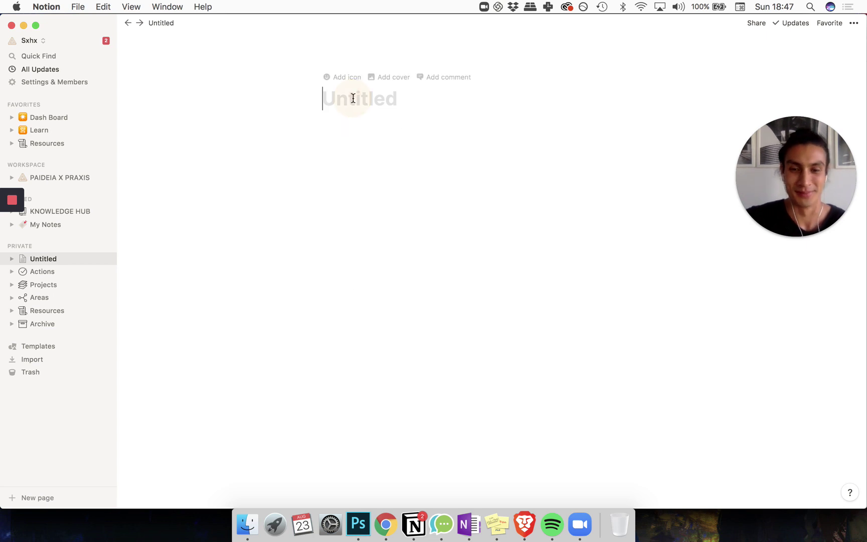
pyautogui.write('S')
pyautogui.click(342, 128)
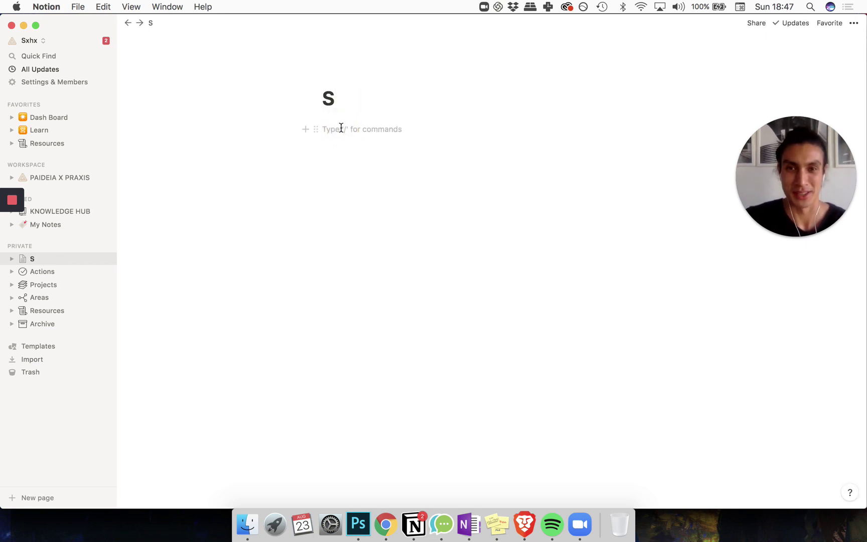
pyautogui.press('super+v')
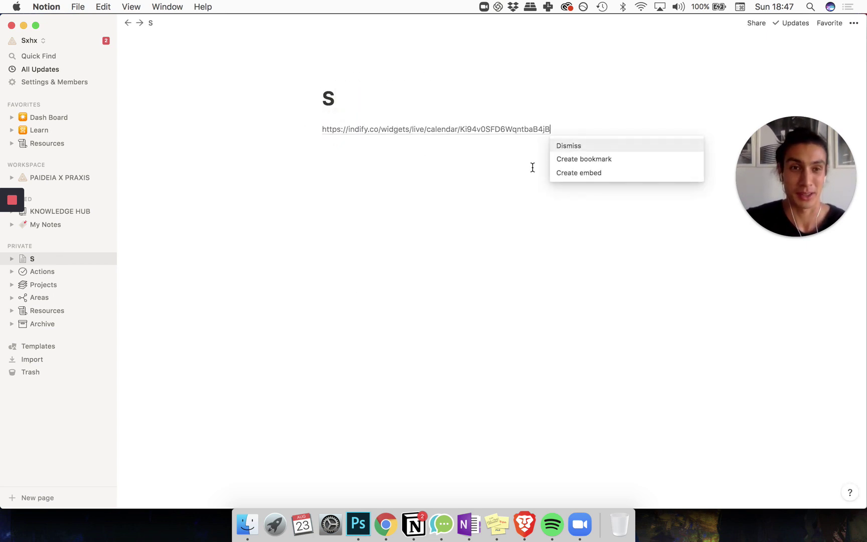
pyautogui.click(615, 177)
# Rename the page to 'CALANDAR !!!!!!' and widen the embedded August 2020 calendar
pyautogui.click(344, 105)
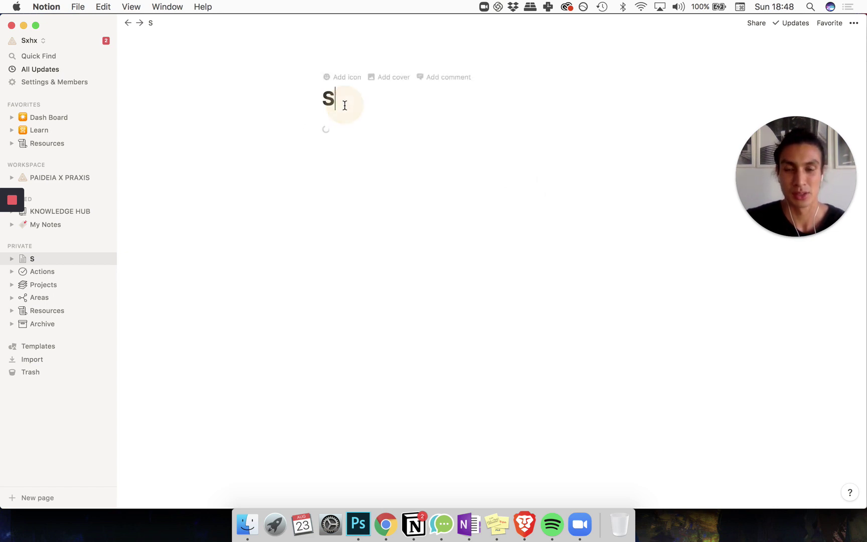
pyautogui.press('BackSpace')
pyautogui.write('CA')
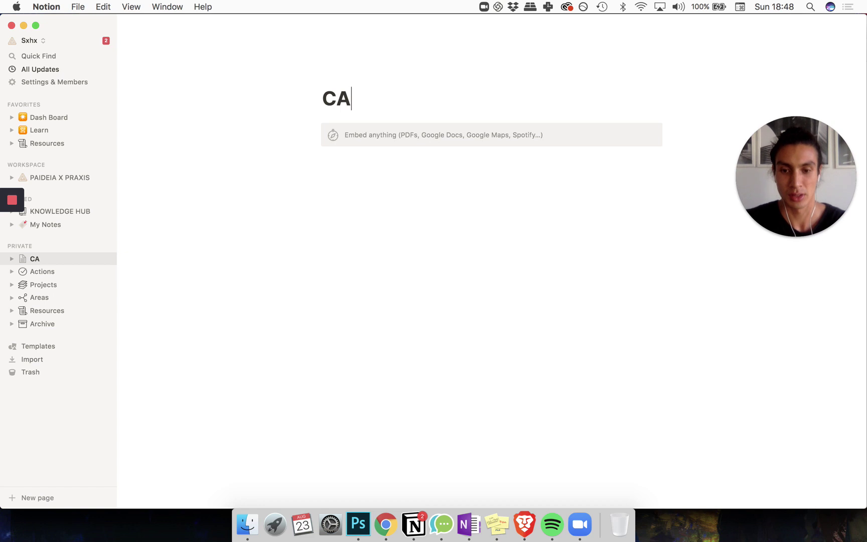
pyautogui.write('LANDAR !!!!!!')
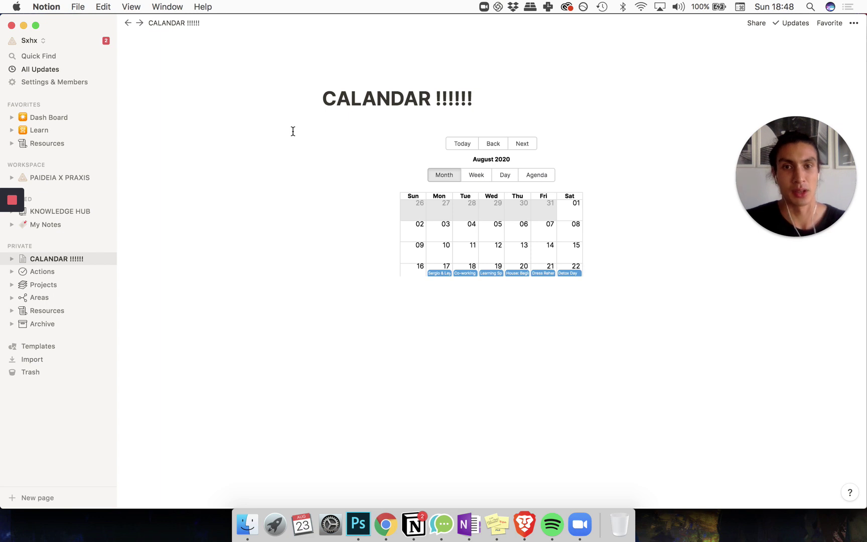
pyautogui.moveTo(397, 207); pyautogui.dragTo(323, 202)
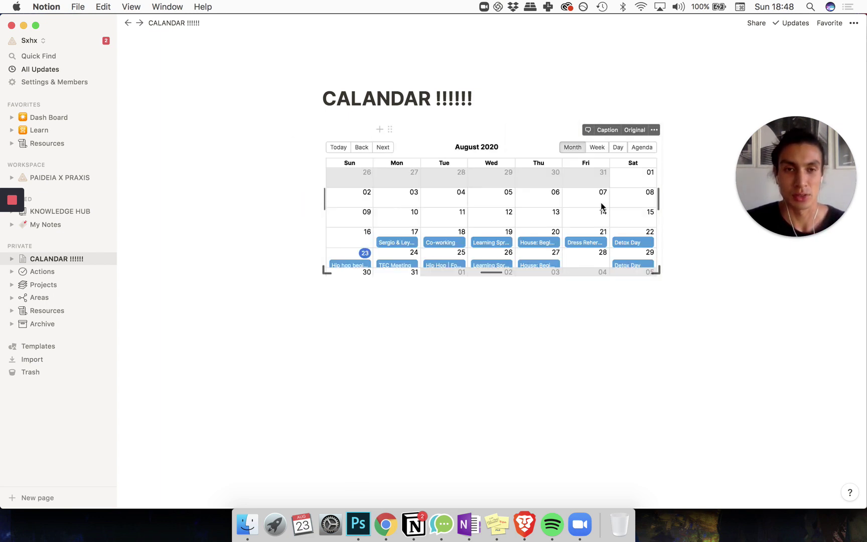
pyautogui.scroll(-1, 592, 216)
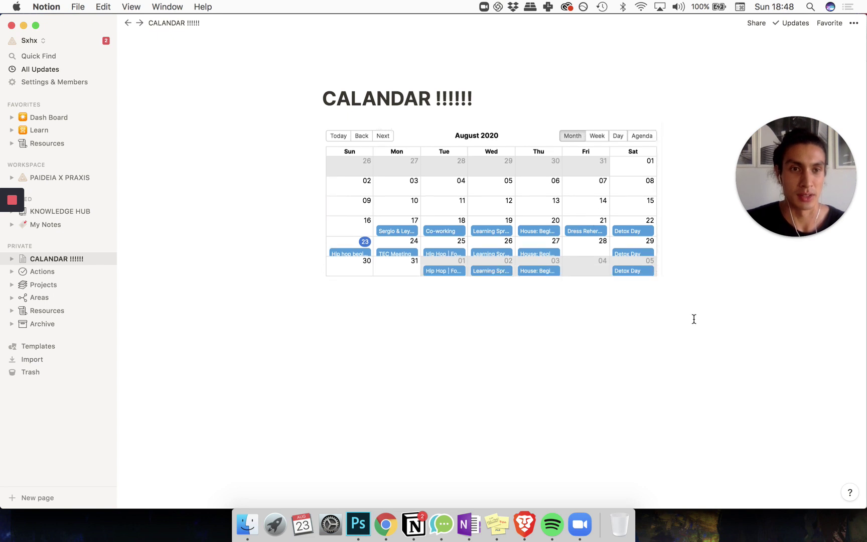